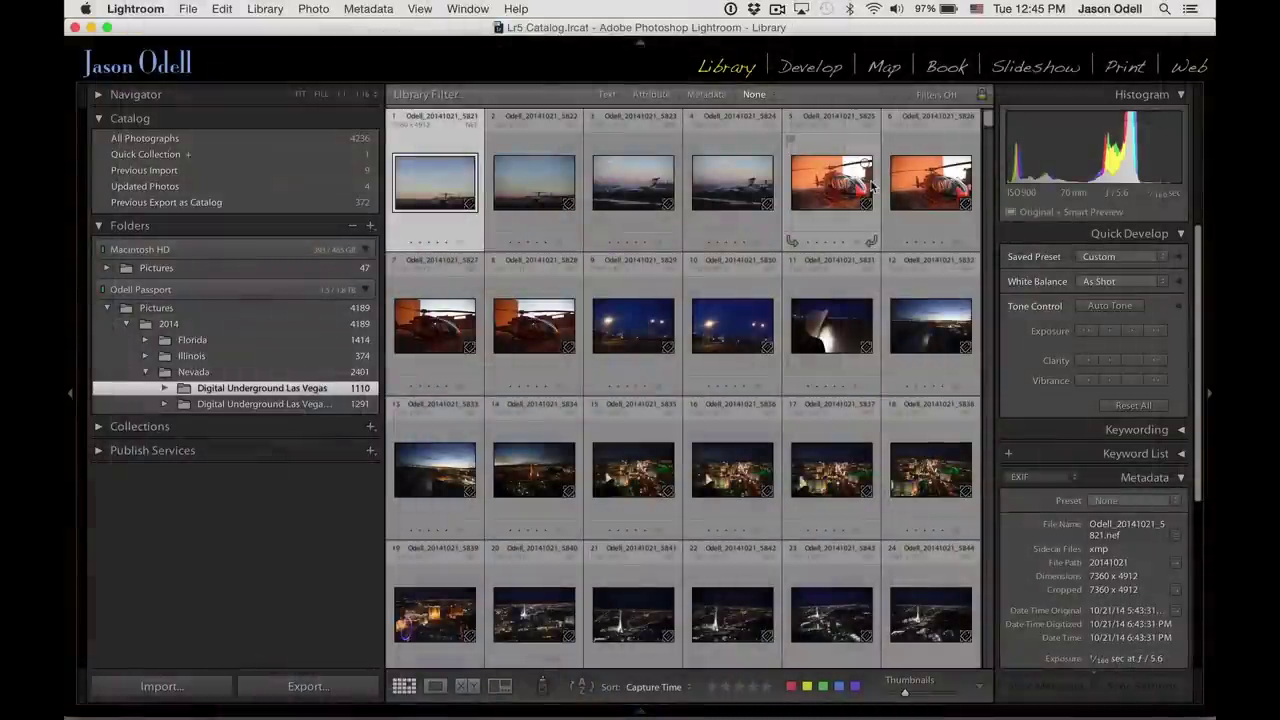
# - Expand Digital Underground Las Vegas to show subfolders 20141021, 20141023, 20141024 and 20141025
pyautogui.scroll(-10, 766, 386)
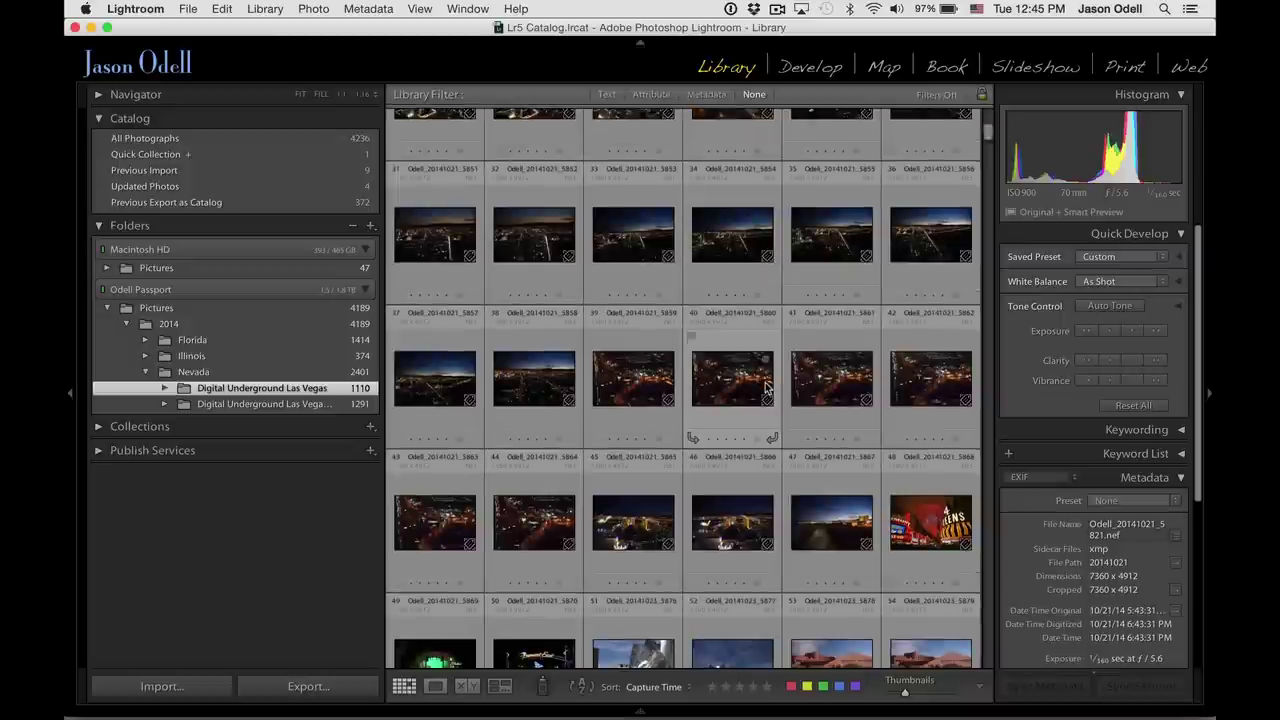
pyautogui.scroll(-15, 766, 388)
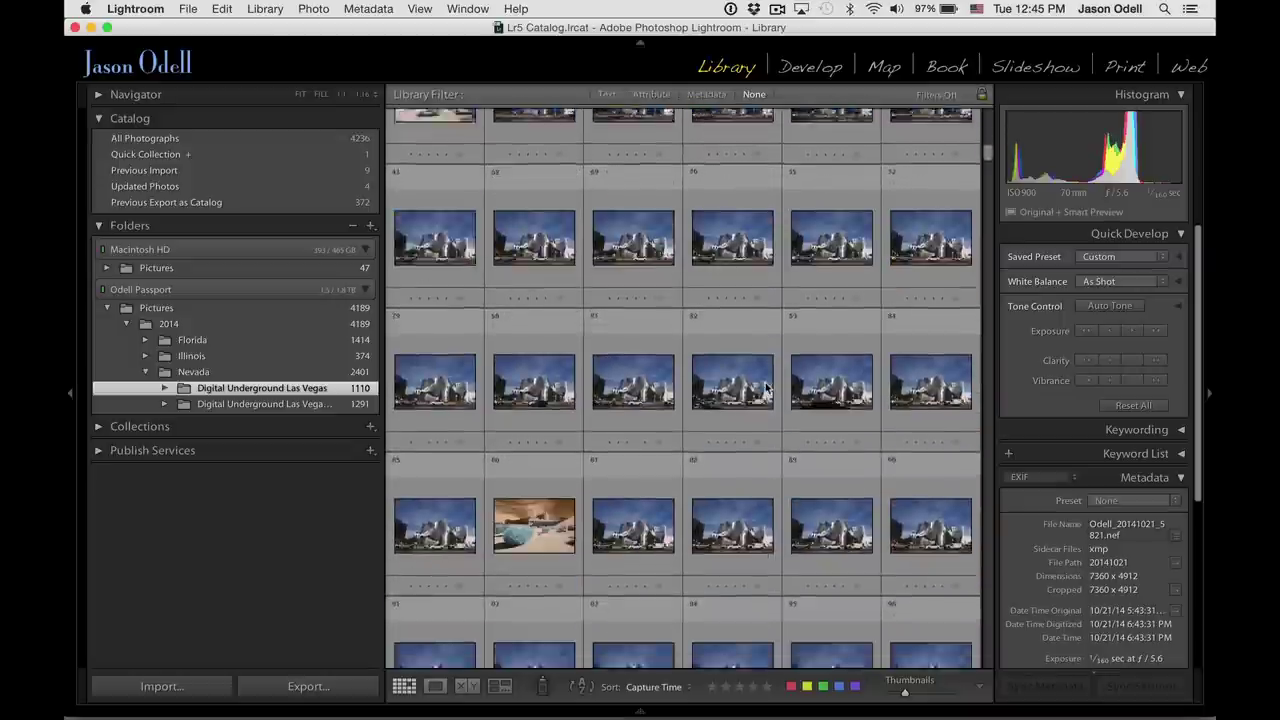
pyautogui.scroll(-4, 766, 388)
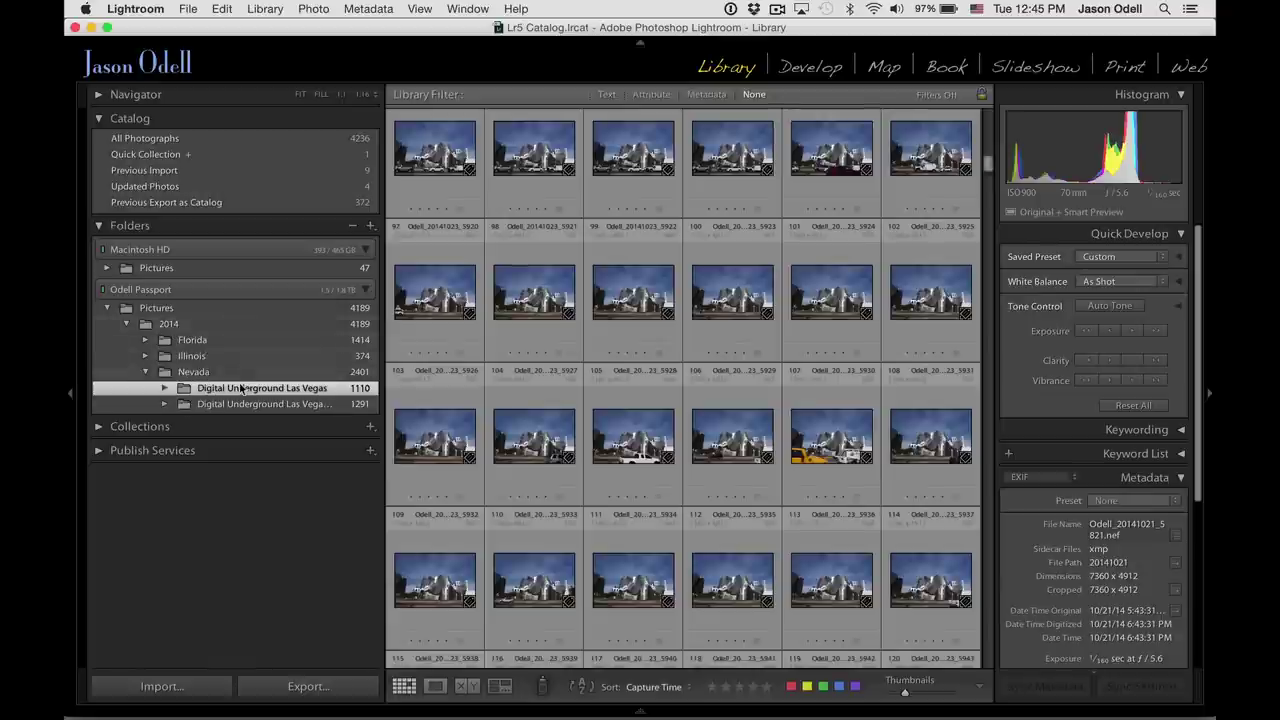
pyautogui.click(164, 389)
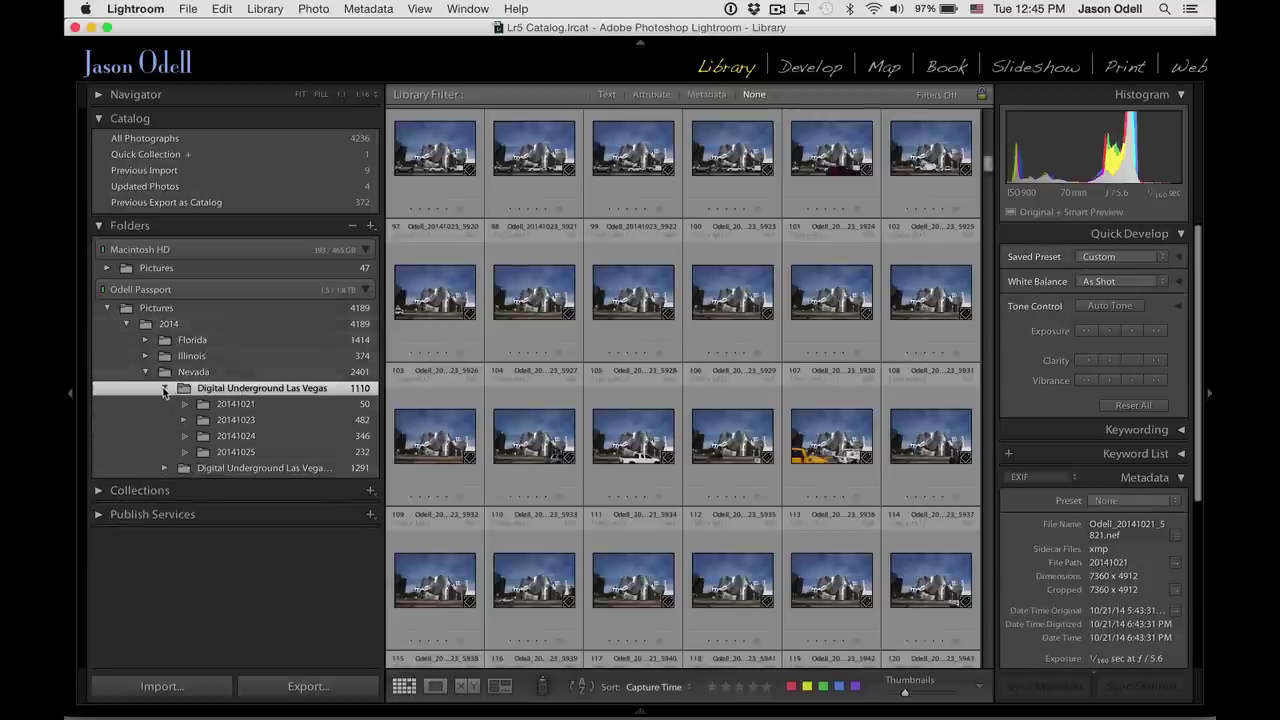
# - Export the folder as a catalog named 'Las Vegas', saved on the Odell Passport drive
pyautogui.rightClick(237, 392)
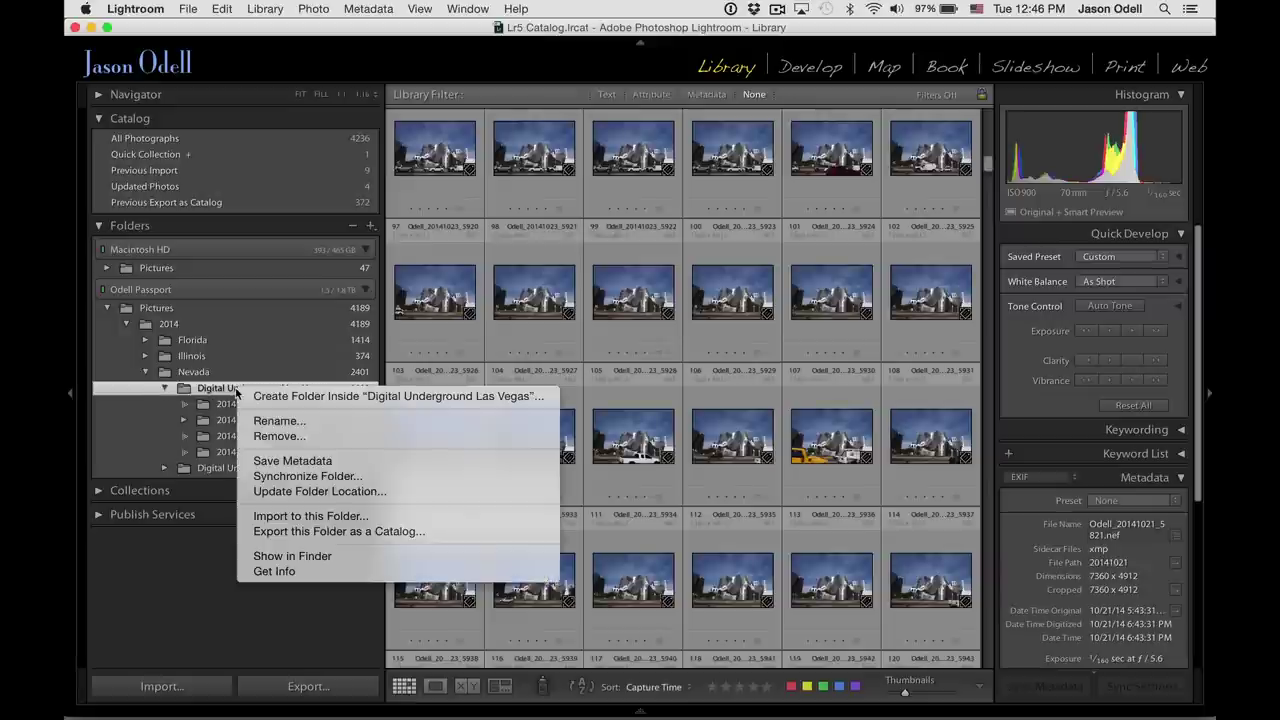
pyautogui.click(266, 536)
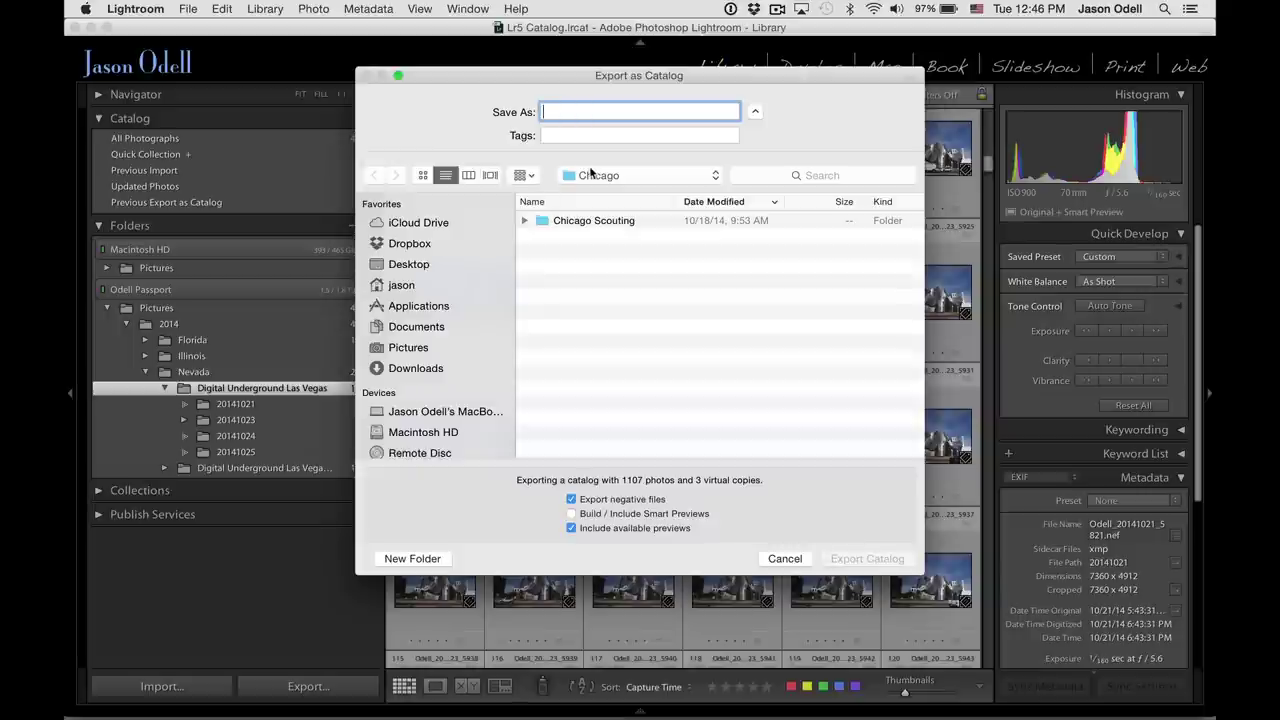
pyautogui.write('Las Vegas')
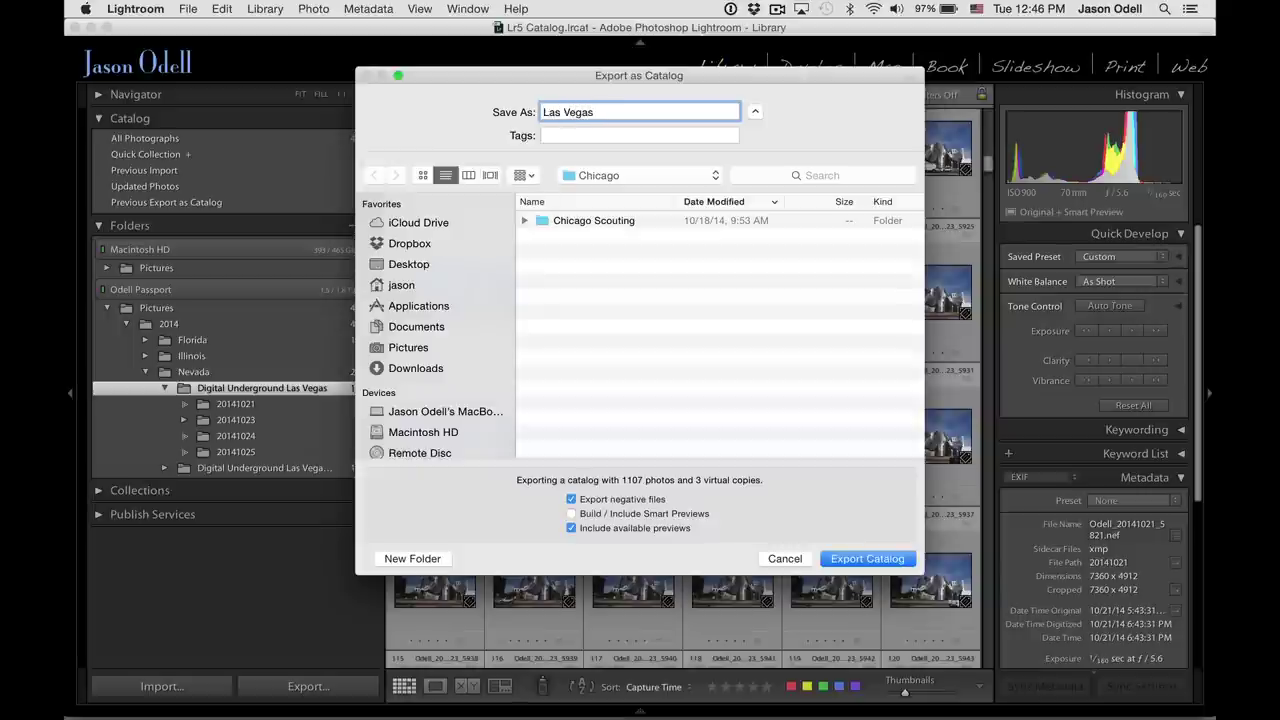
pyautogui.click(687, 184)
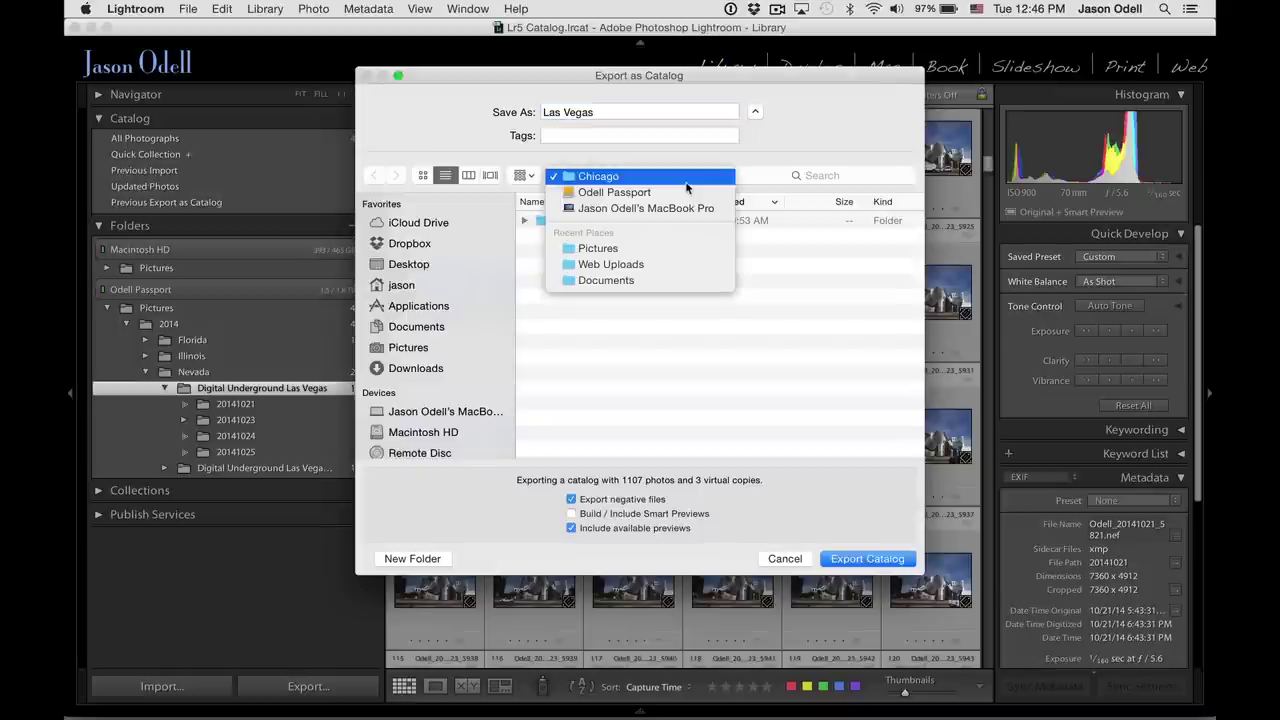
pyautogui.click(688, 194)
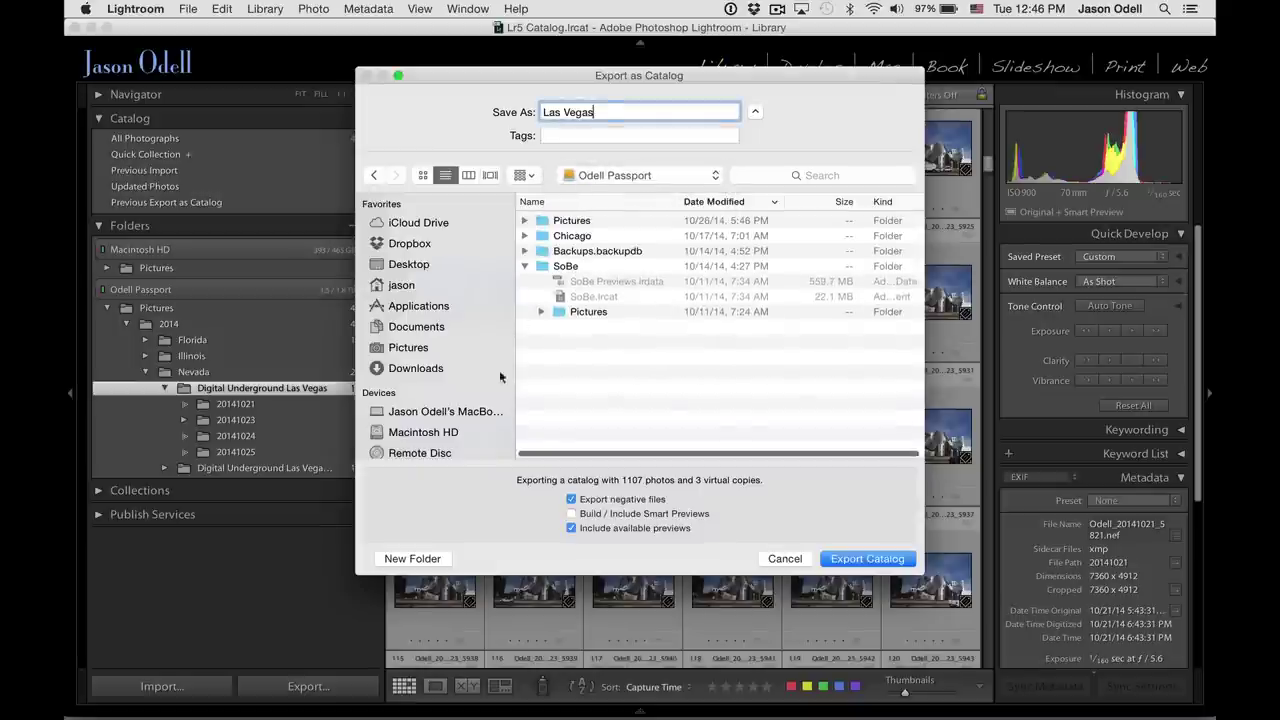
pyautogui.click(524, 266)
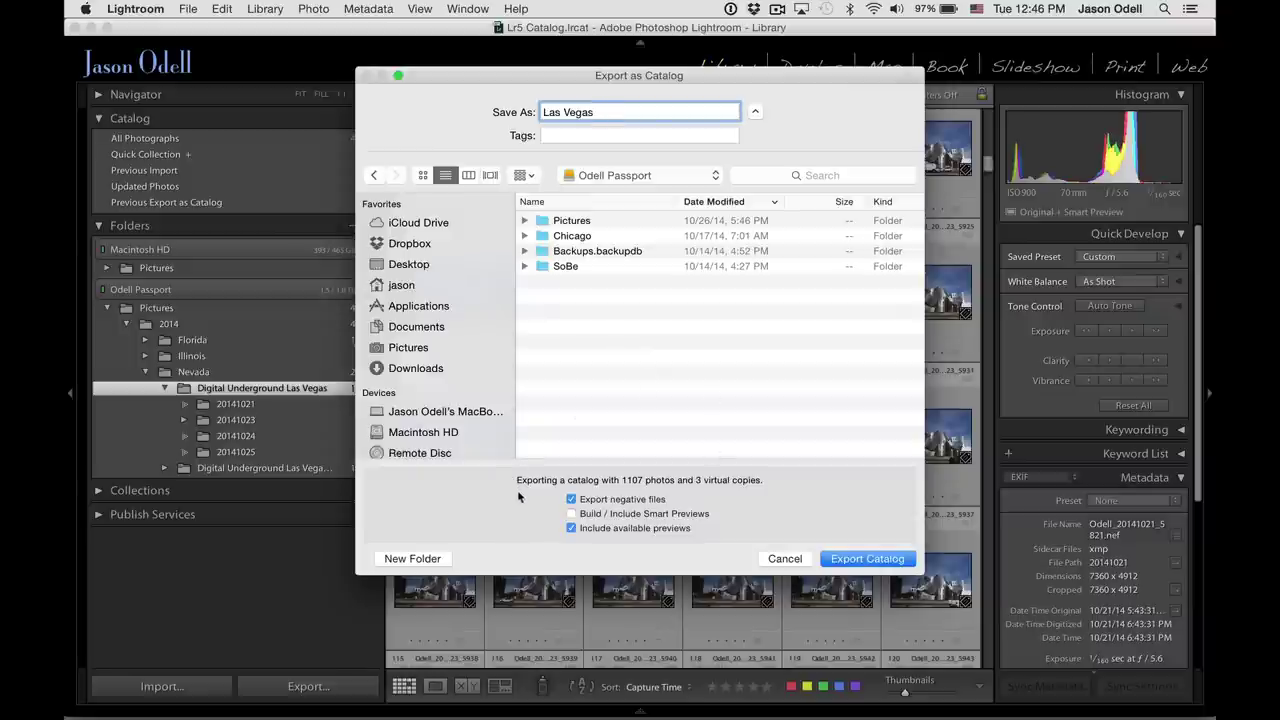
# - Turn off Export negative files, keeping only Include available previews
pyautogui.click(571, 499)
# - Create a 'Las Vegas Catalog' folder as the destination and export the catalog into it
pyautogui.click(433, 560)
pyautogui.write('Ls')
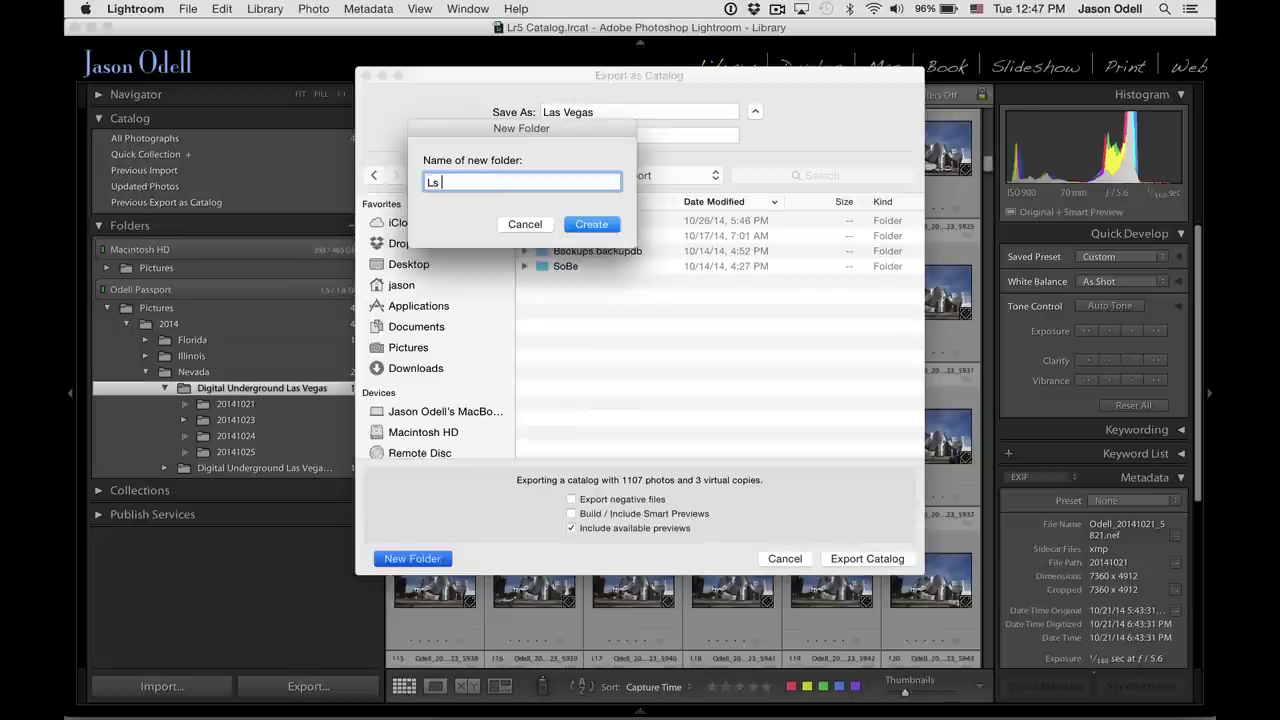
pyautogui.press('BackSpace')
pyautogui.write('as Vegas Catalog')
pyautogui.press('Return')
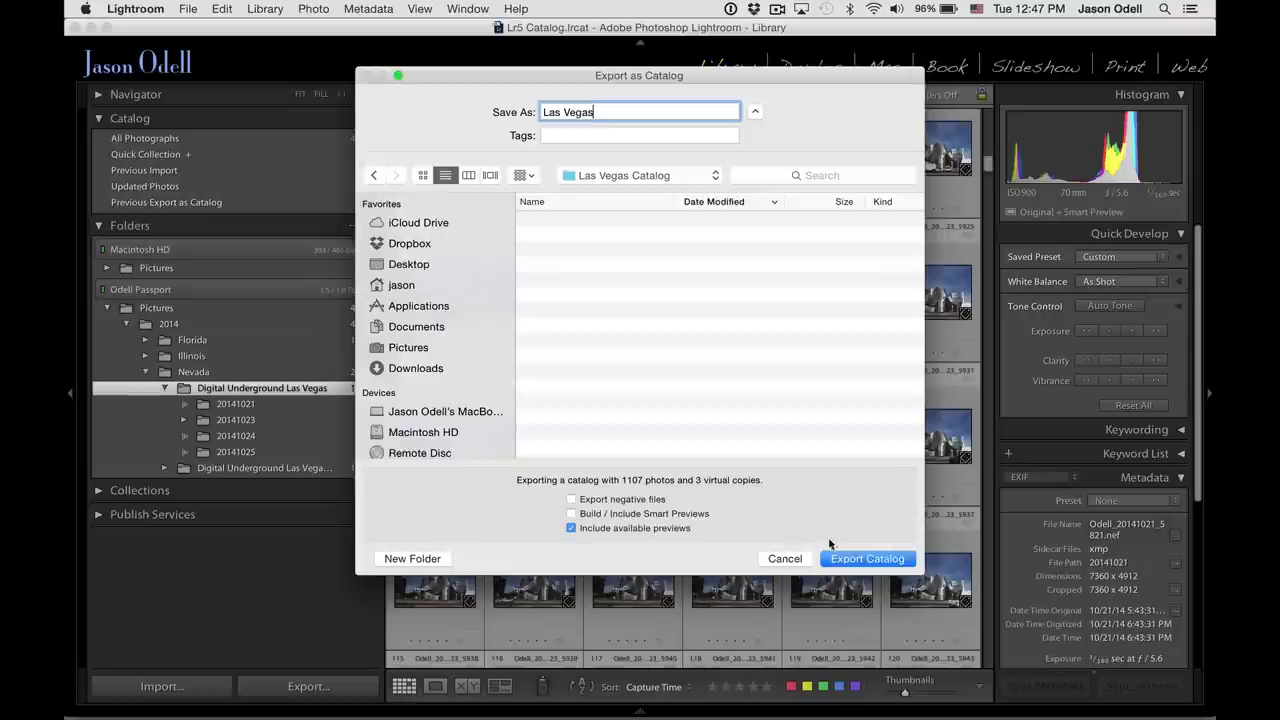
pyautogui.click(843, 558)
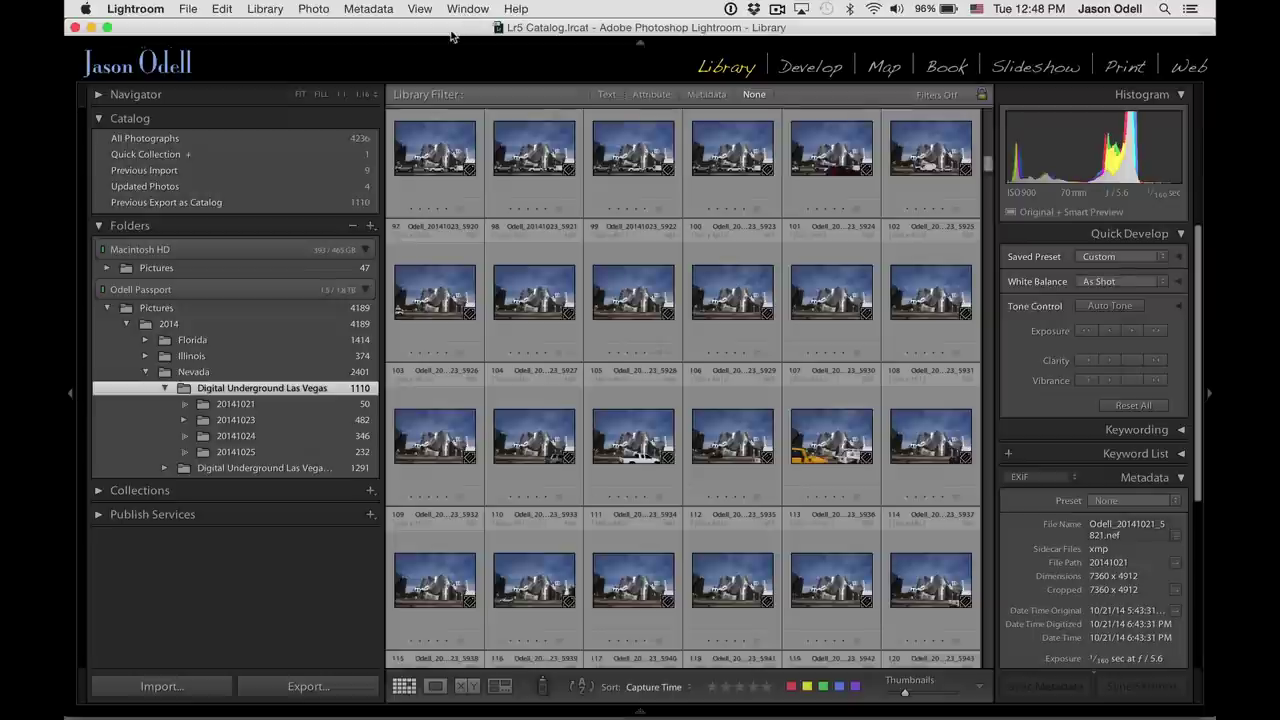
# - Quit Lightroom, skipping the catalog backup
pyautogui.press('super+q')
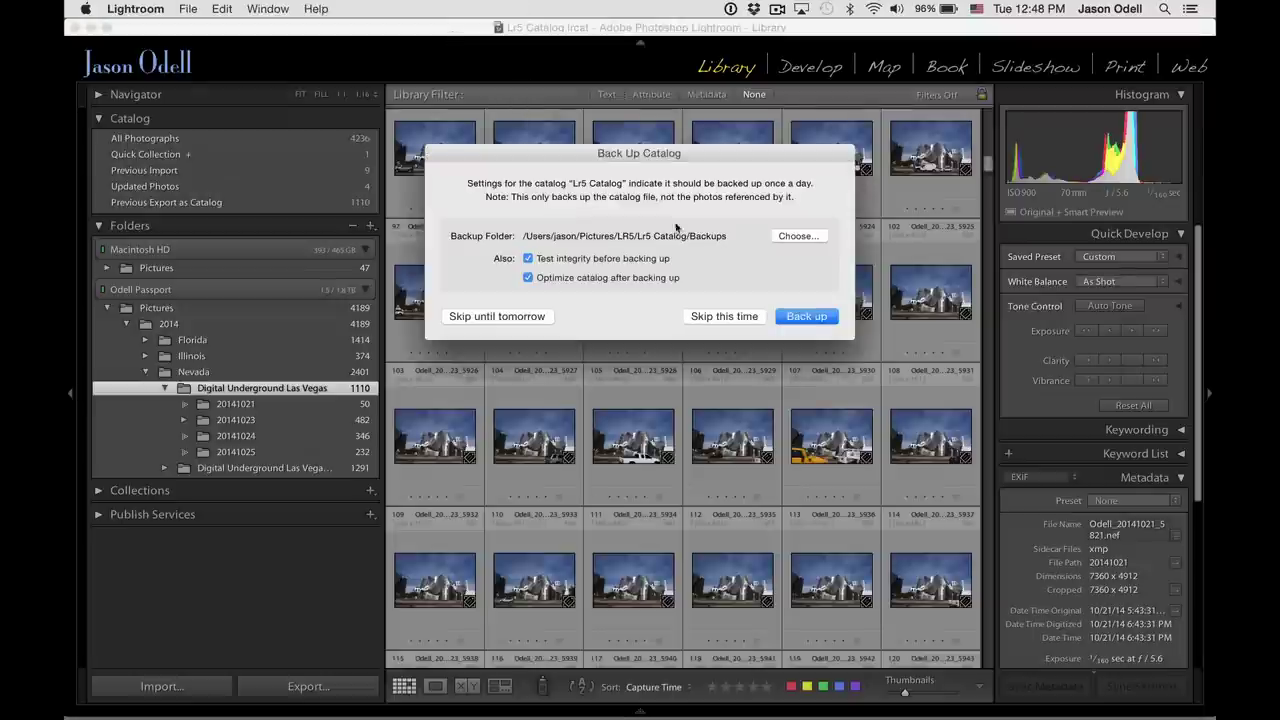
pyautogui.click(746, 317)
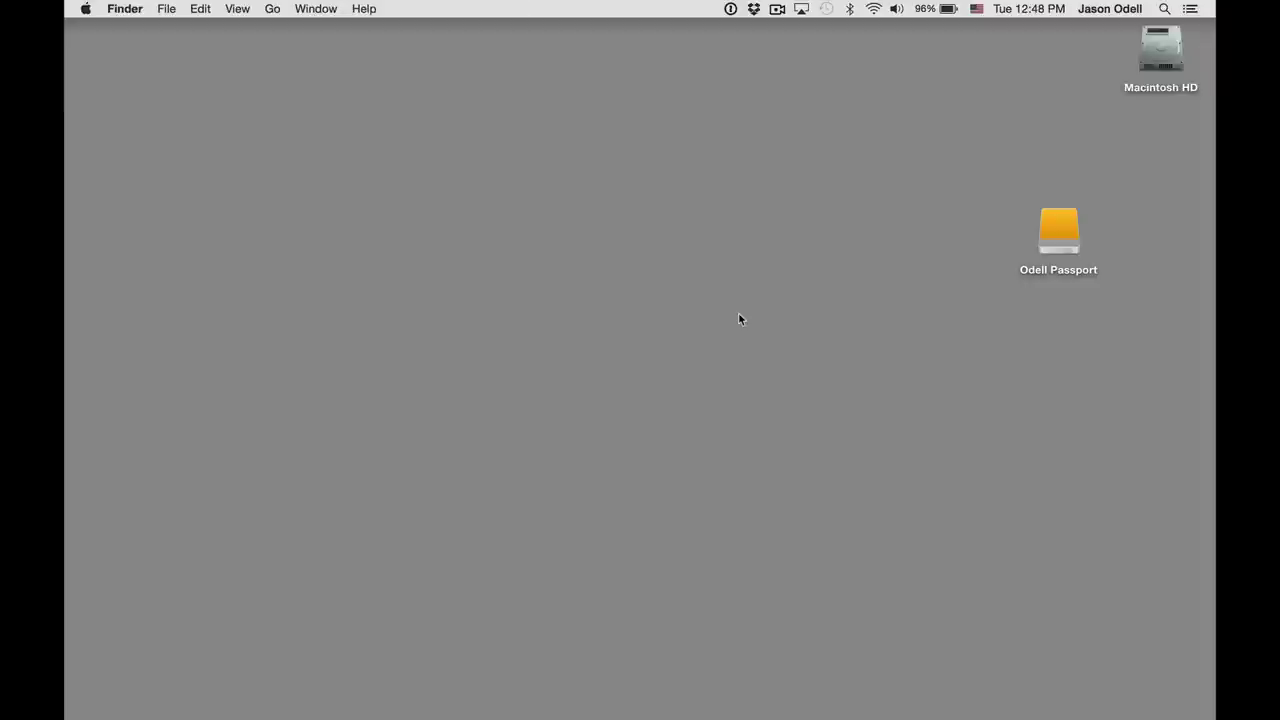
pyautogui.doubleClick(1062, 221)
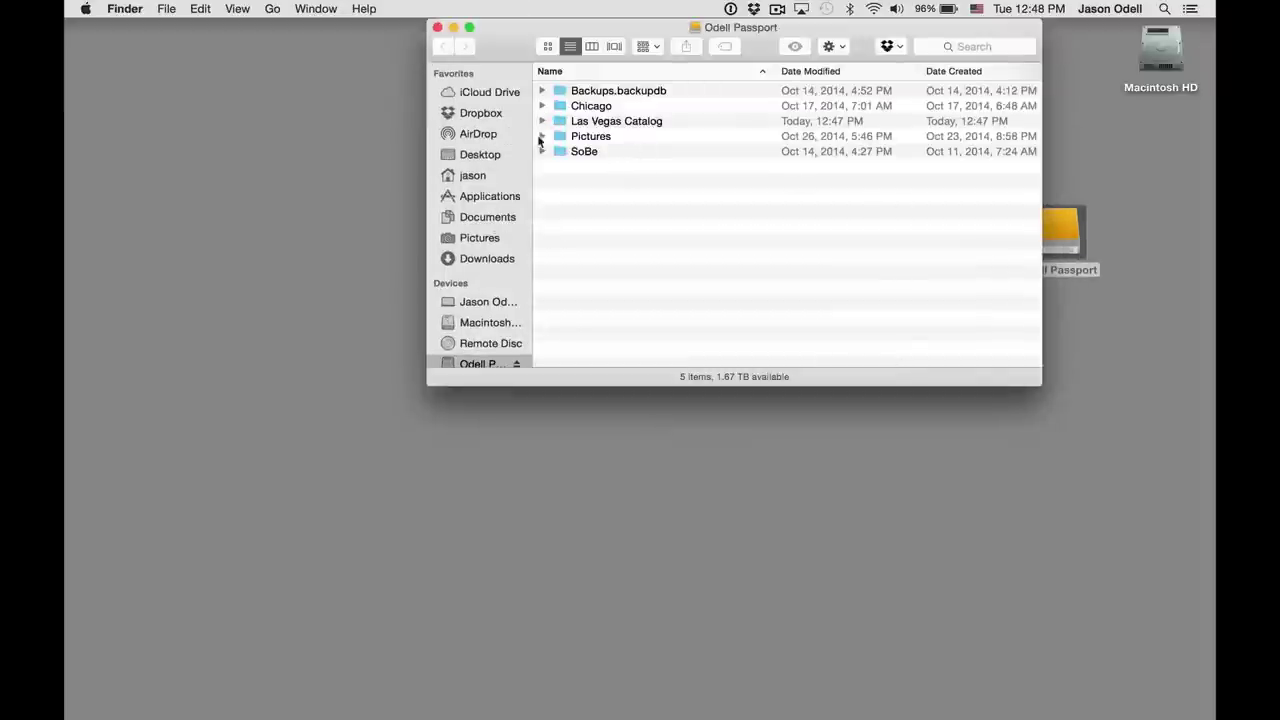
pyautogui.moveTo(652, 36); pyautogui.dragTo(506, 22)
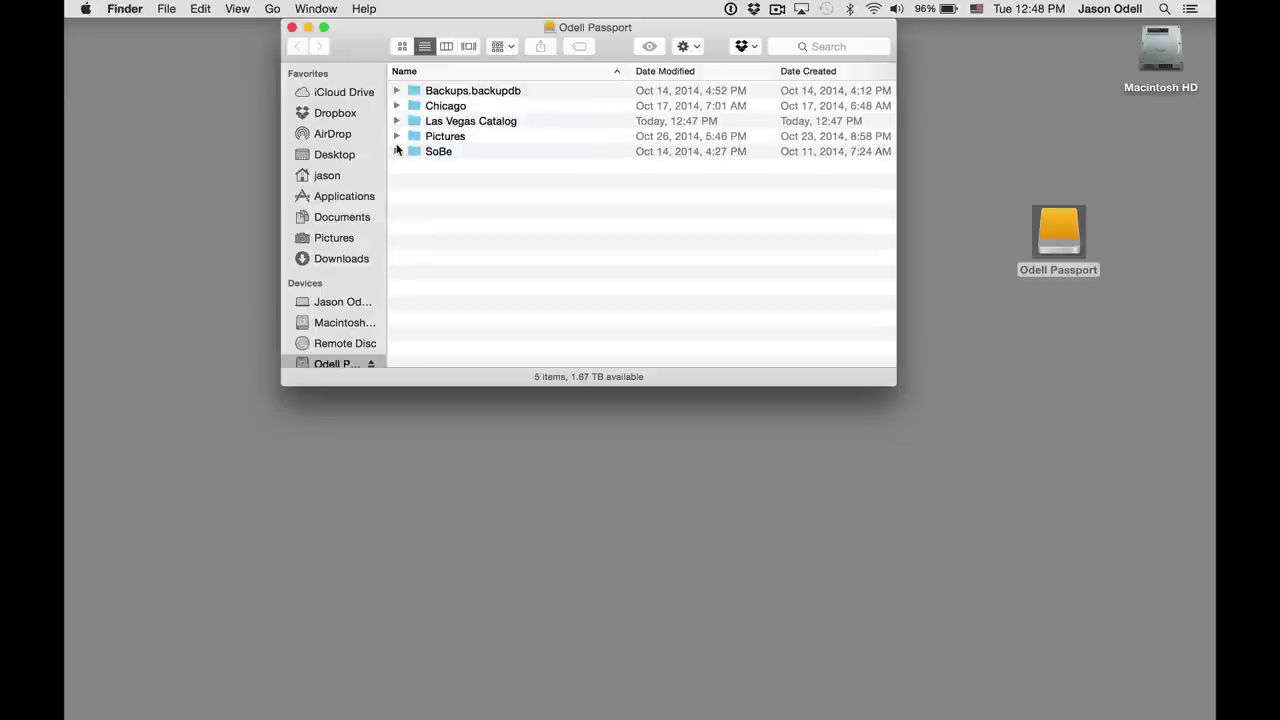
pyautogui.click(396, 121)
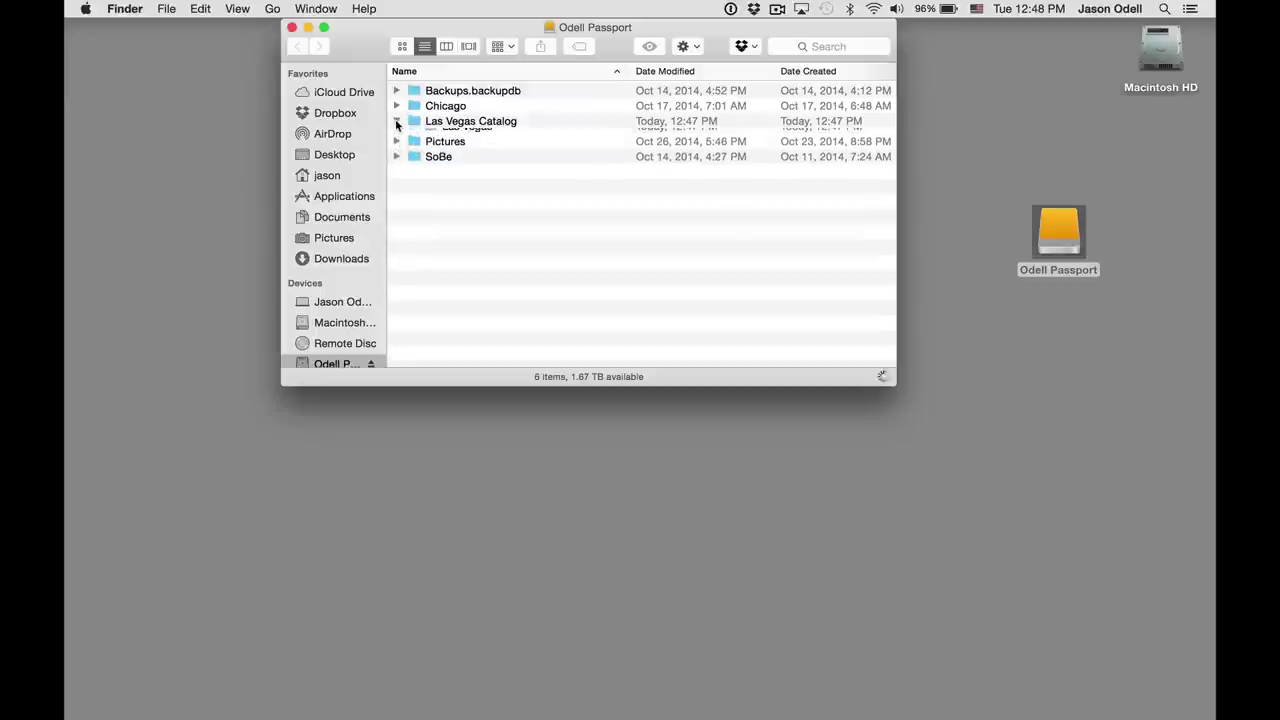
pyautogui.click(413, 136)
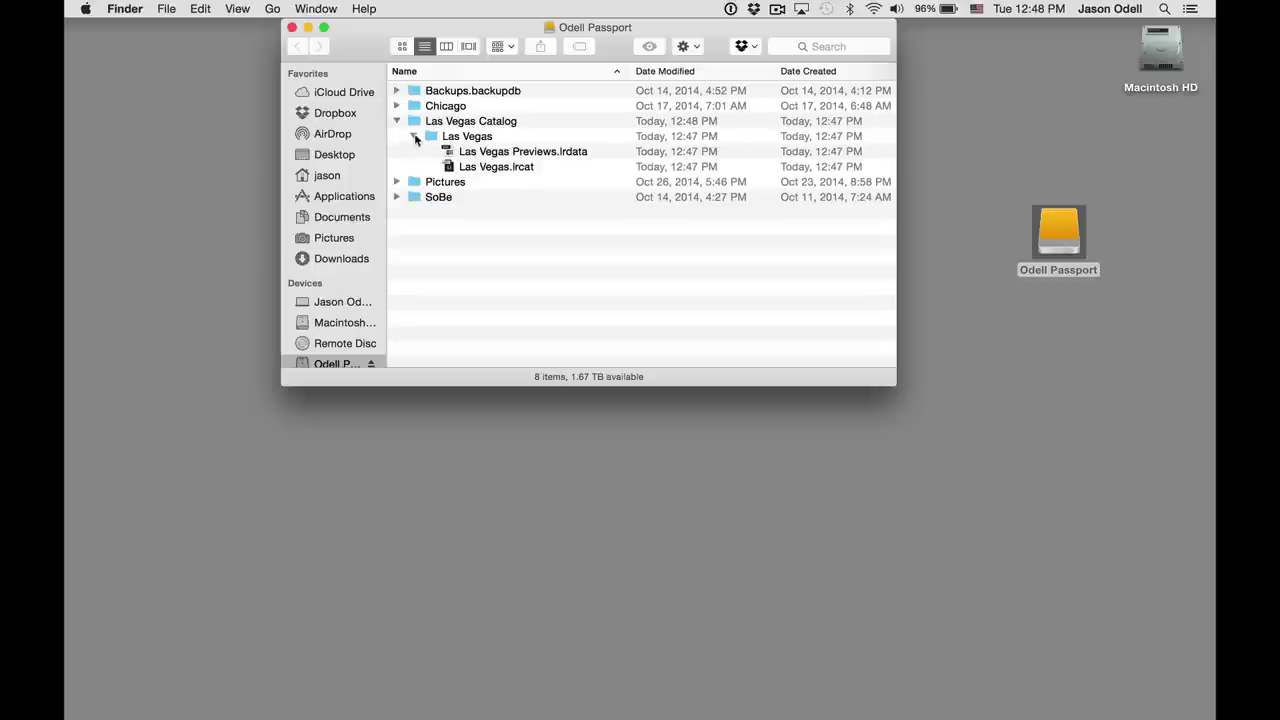
pyautogui.click(416, 139)
pyautogui.click(398, 122)
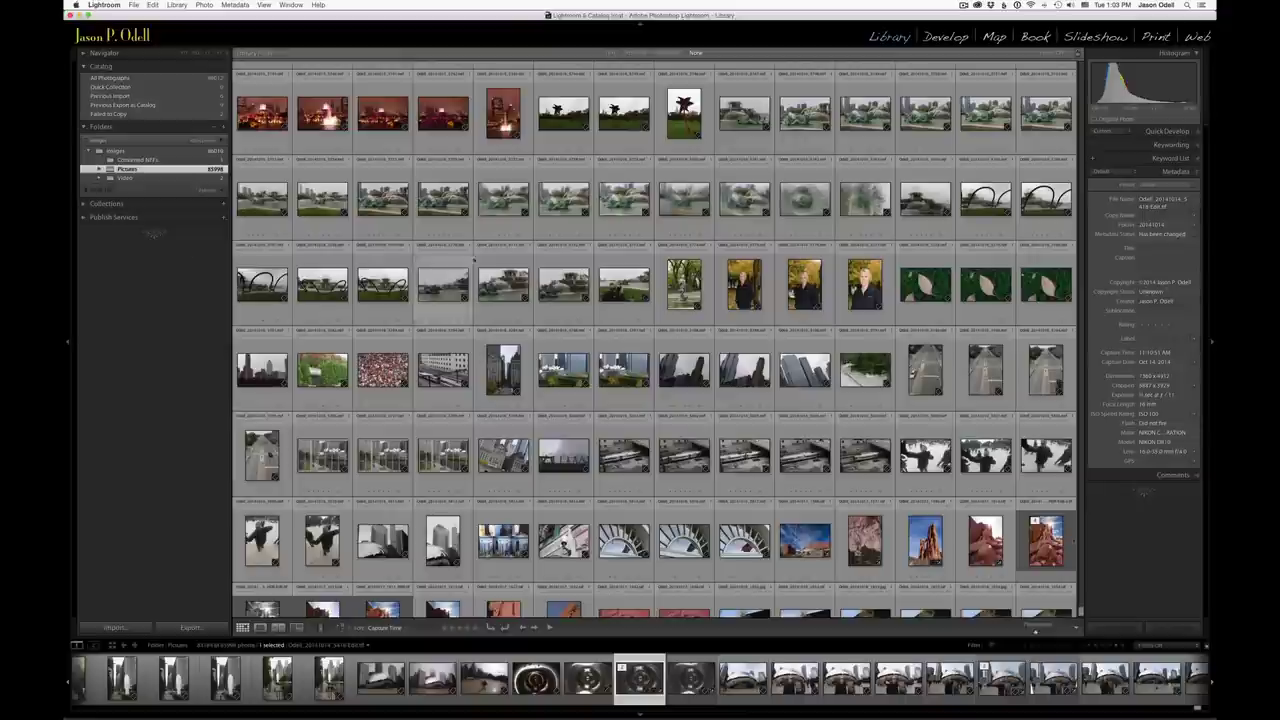
# - Import from another catalog, selecting Odell Passport > Las Vegas Catalog > Las Vegas > Las Vegas.lrcat
pyautogui.click(133, 5)
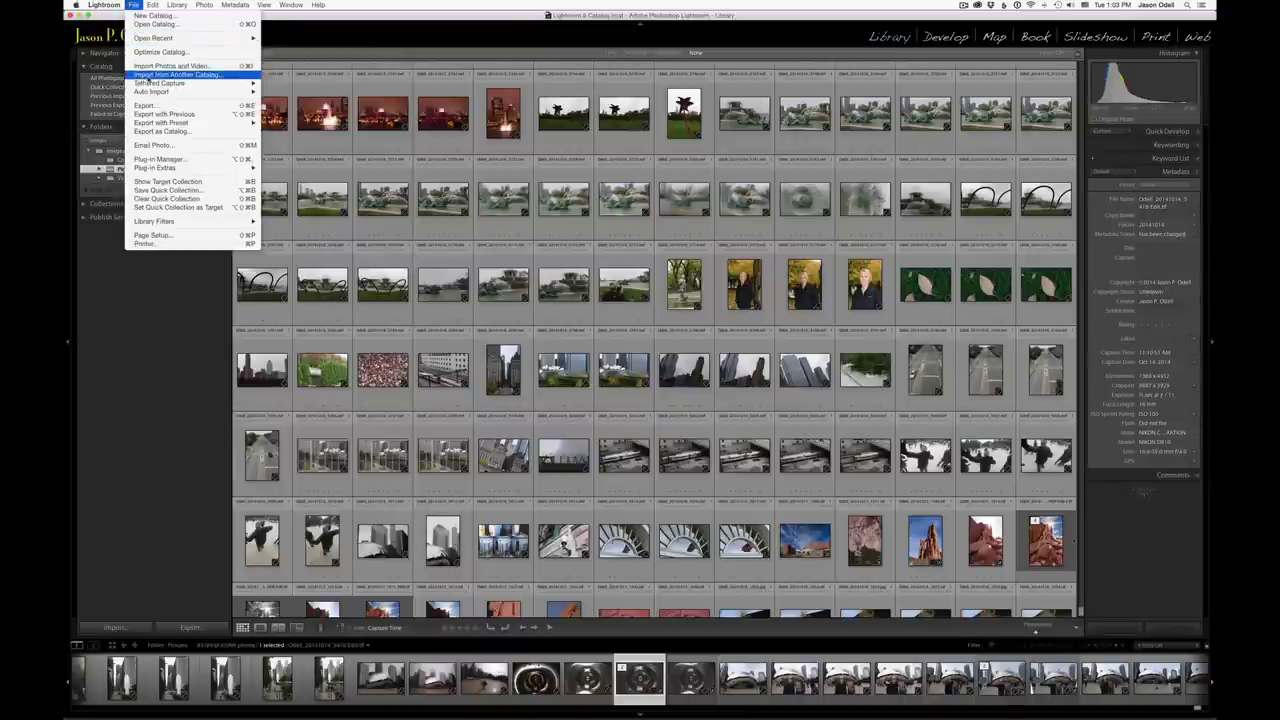
pyautogui.click(230, 76)
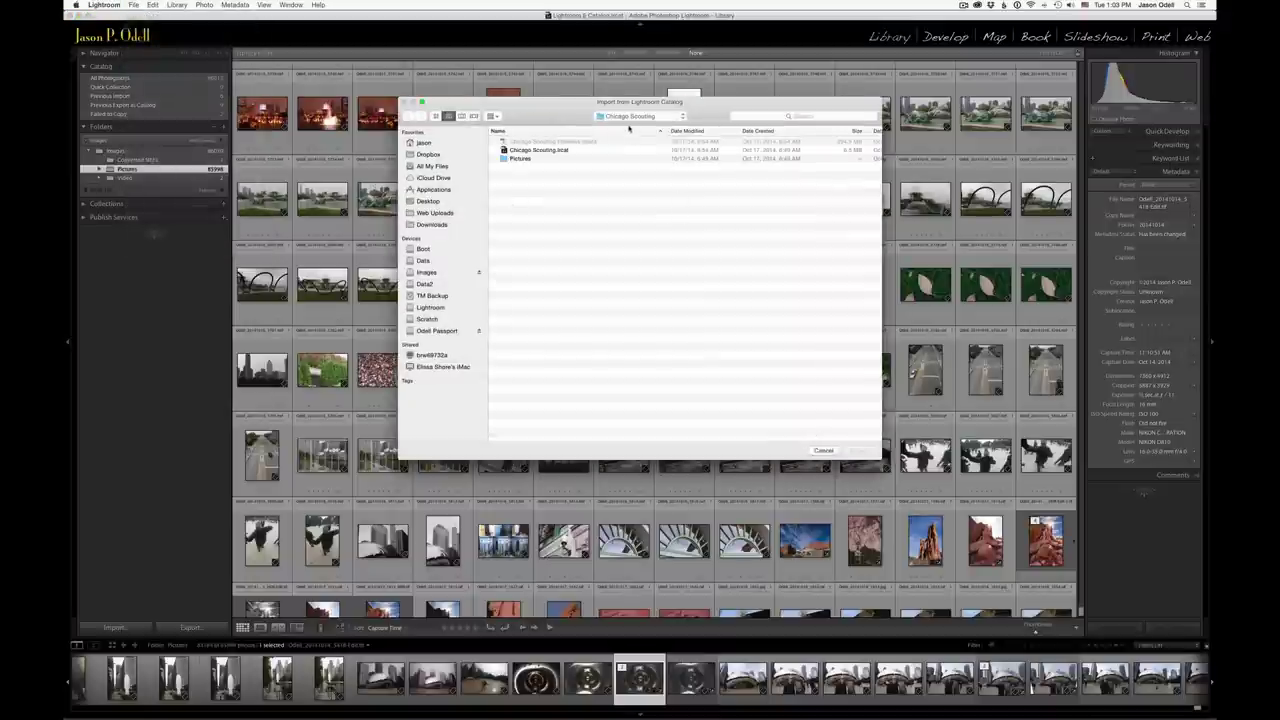
pyautogui.click(628, 118)
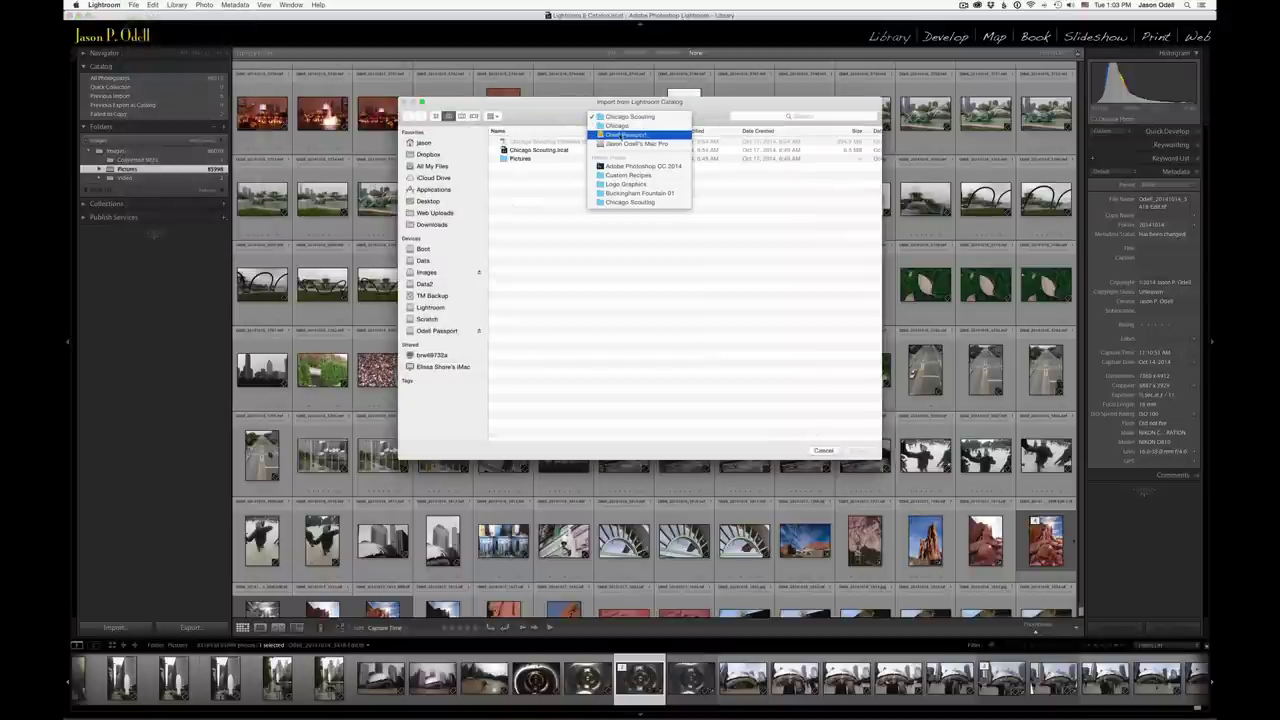
pyautogui.click(626, 134)
pyautogui.doubleClick(530, 158)
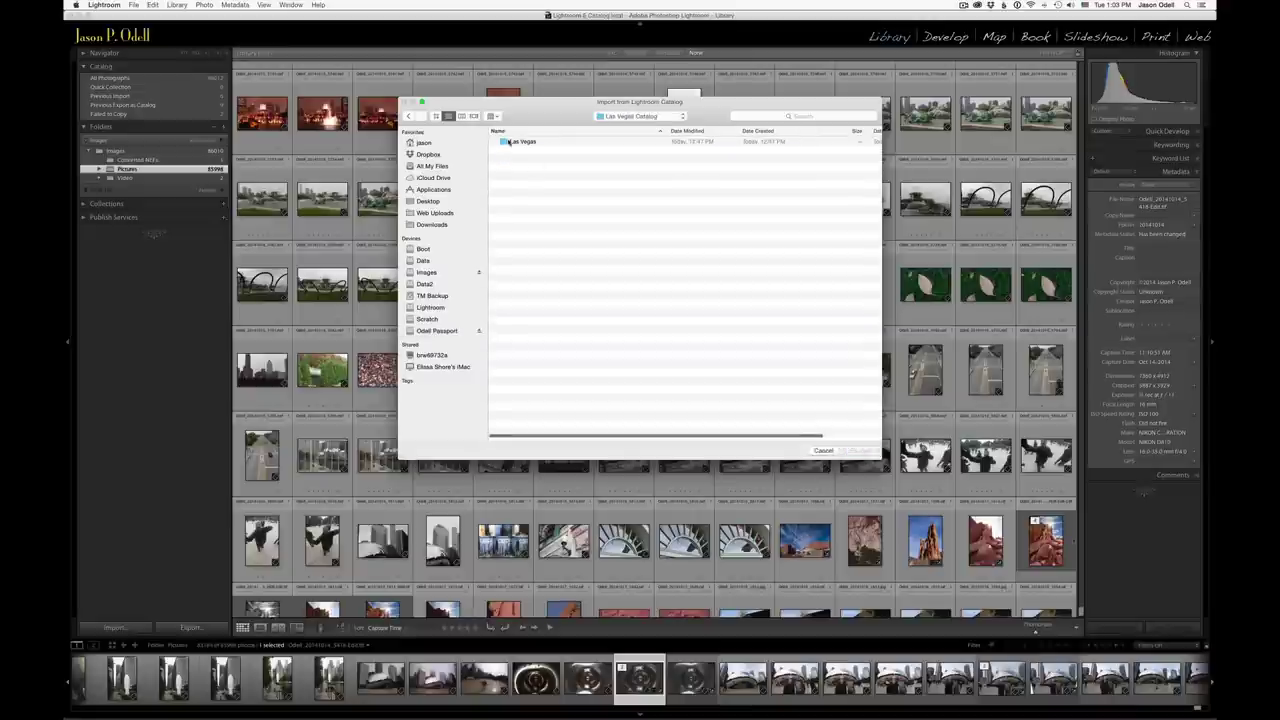
pyautogui.doubleClick(510, 142)
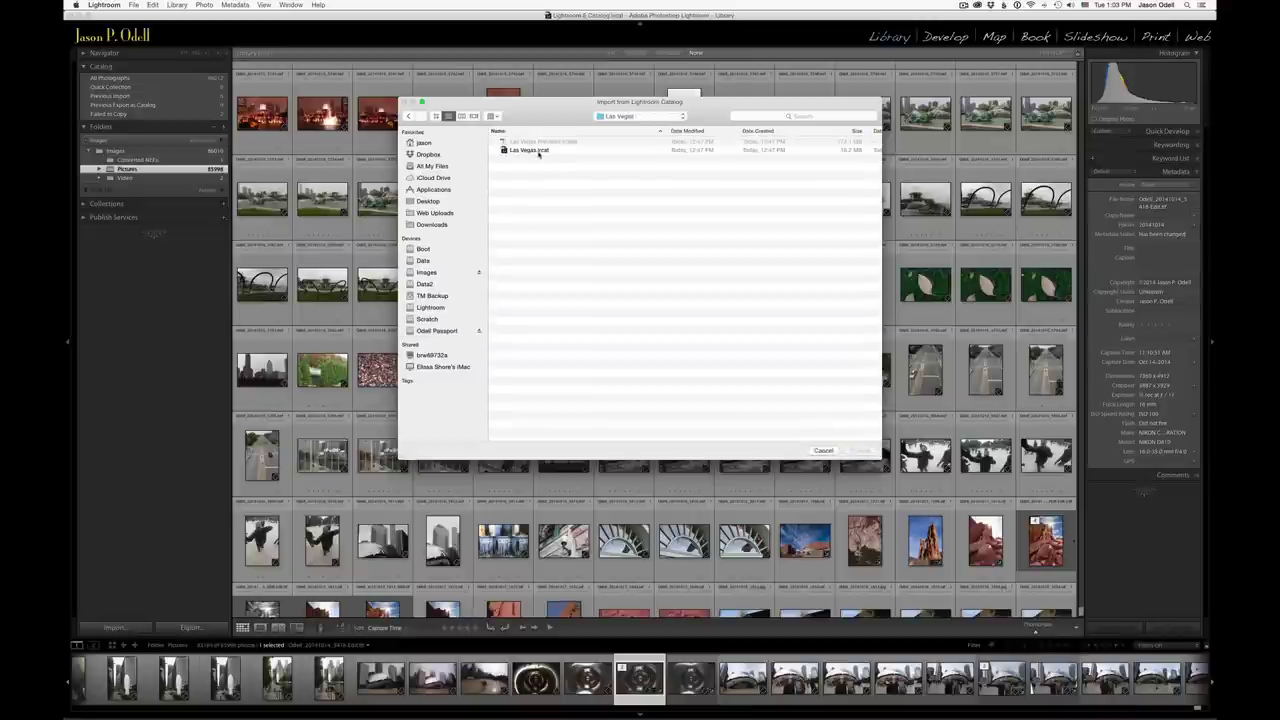
pyautogui.click(538, 153)
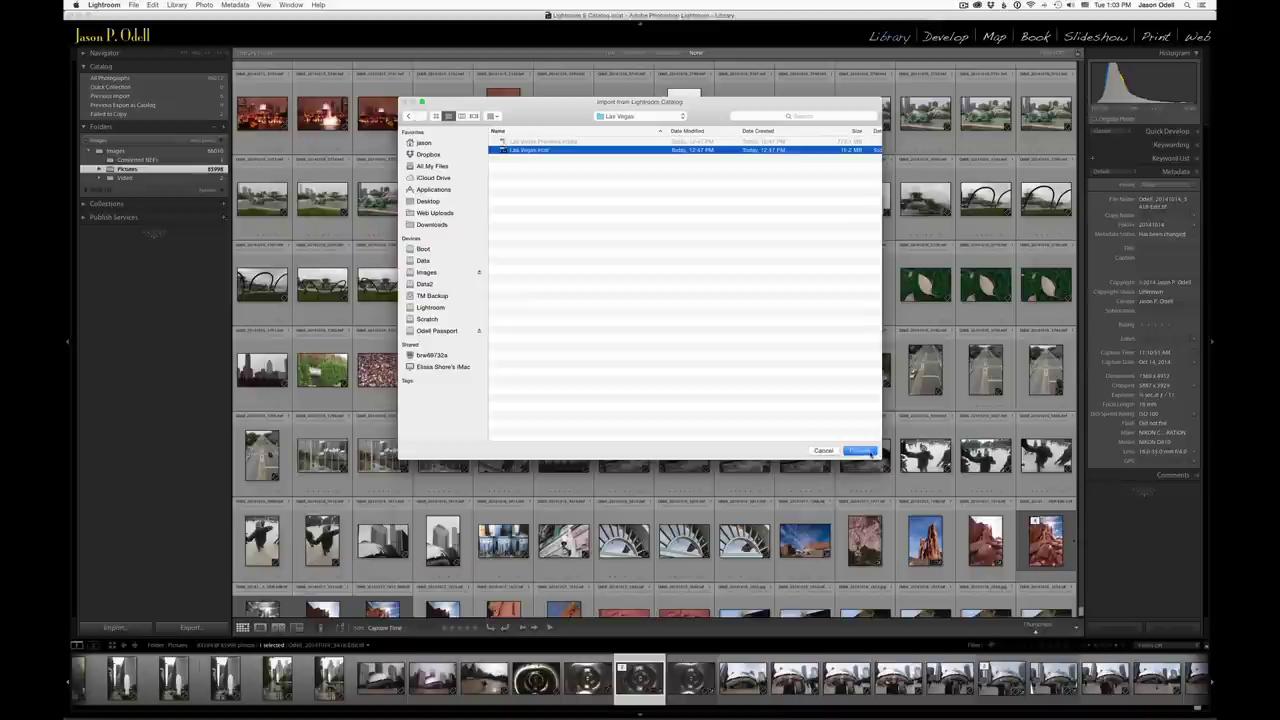
pyautogui.click(860, 450)
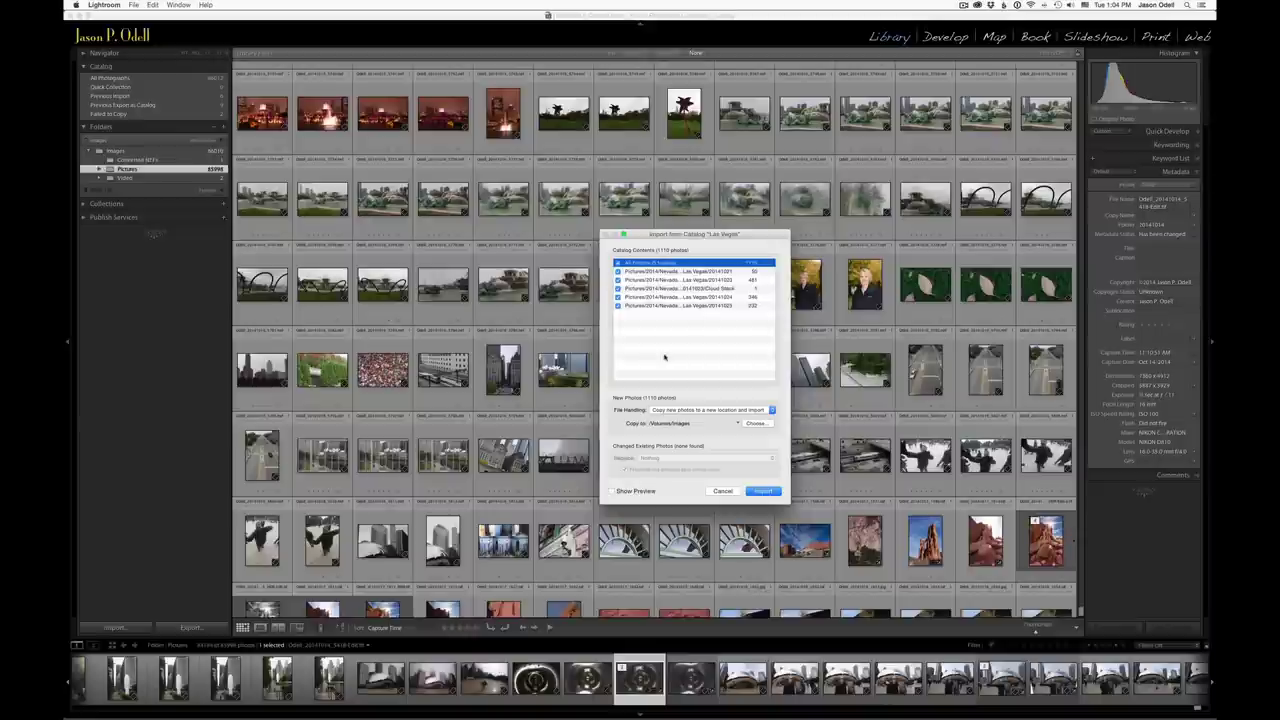
# - Set File Handling to 'Copy new photos to a new location and import' and import the 1110 photos
pyautogui.click(664, 411)
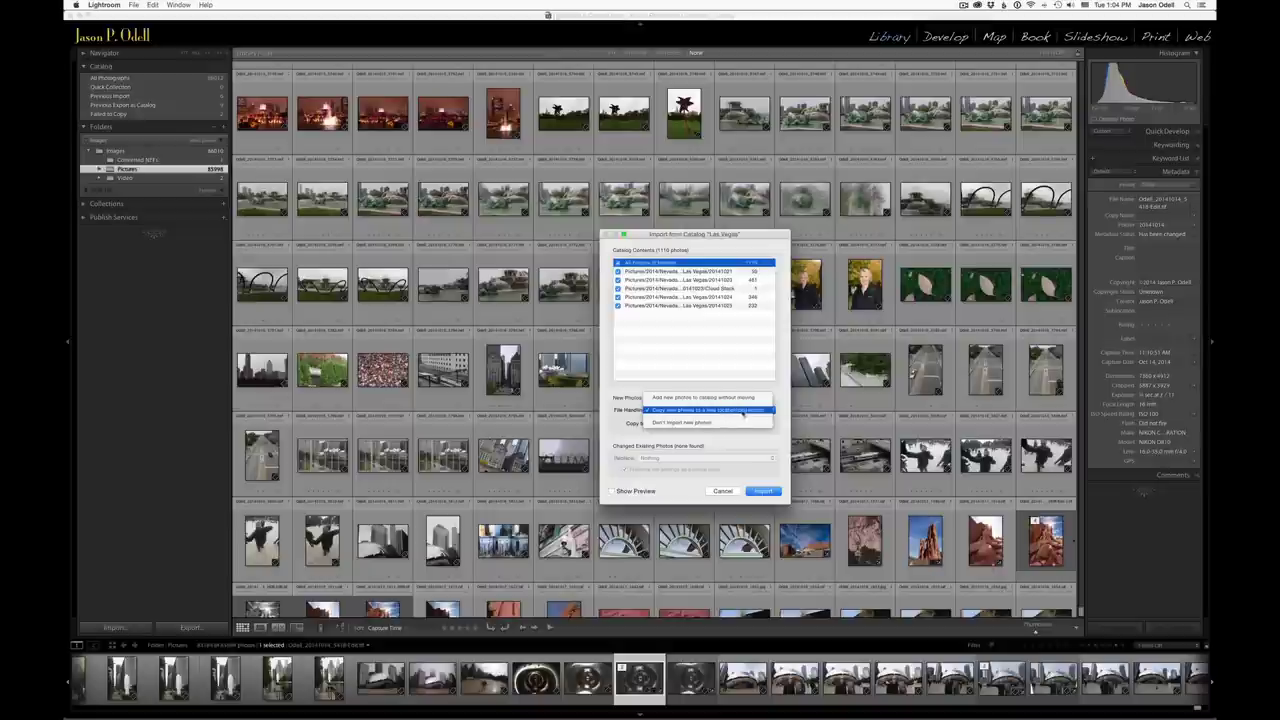
pyautogui.click(744, 411)
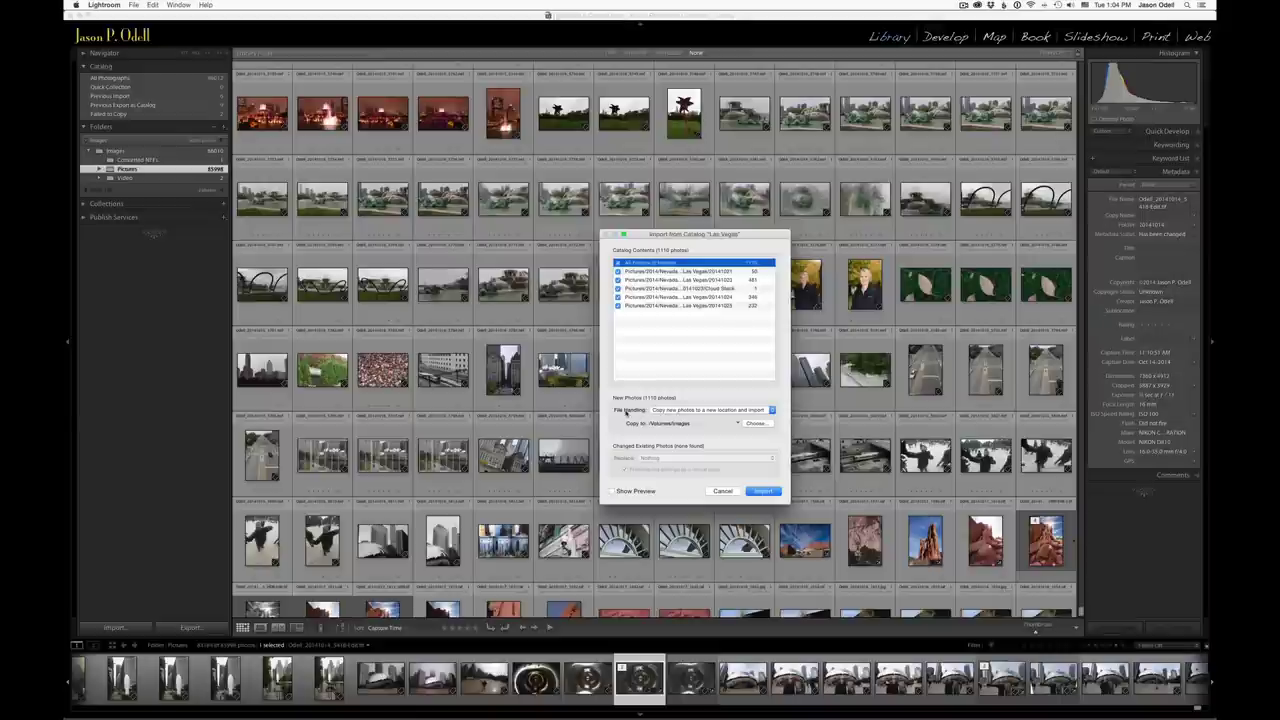
pyautogui.click(763, 491)
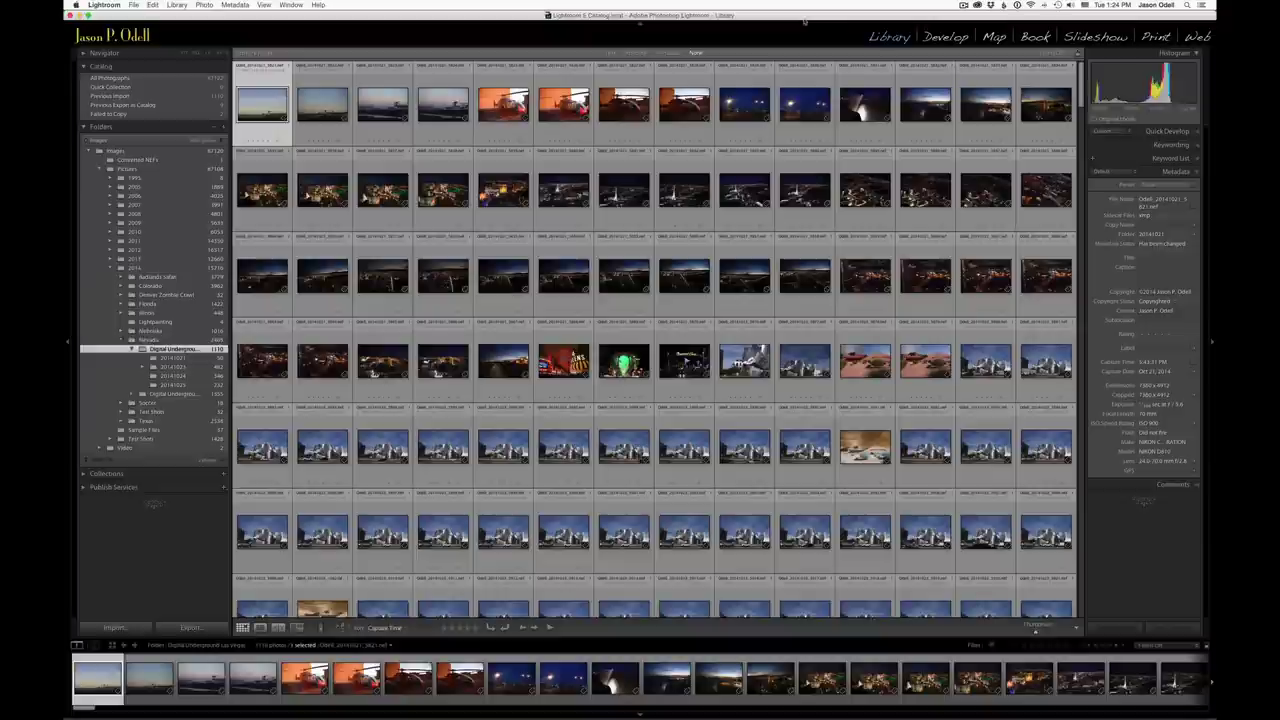
# - Filter the imported Las Vegas photos by the green color label, leaving 38 photos
pyautogui.scroll(-10, 684, 280)
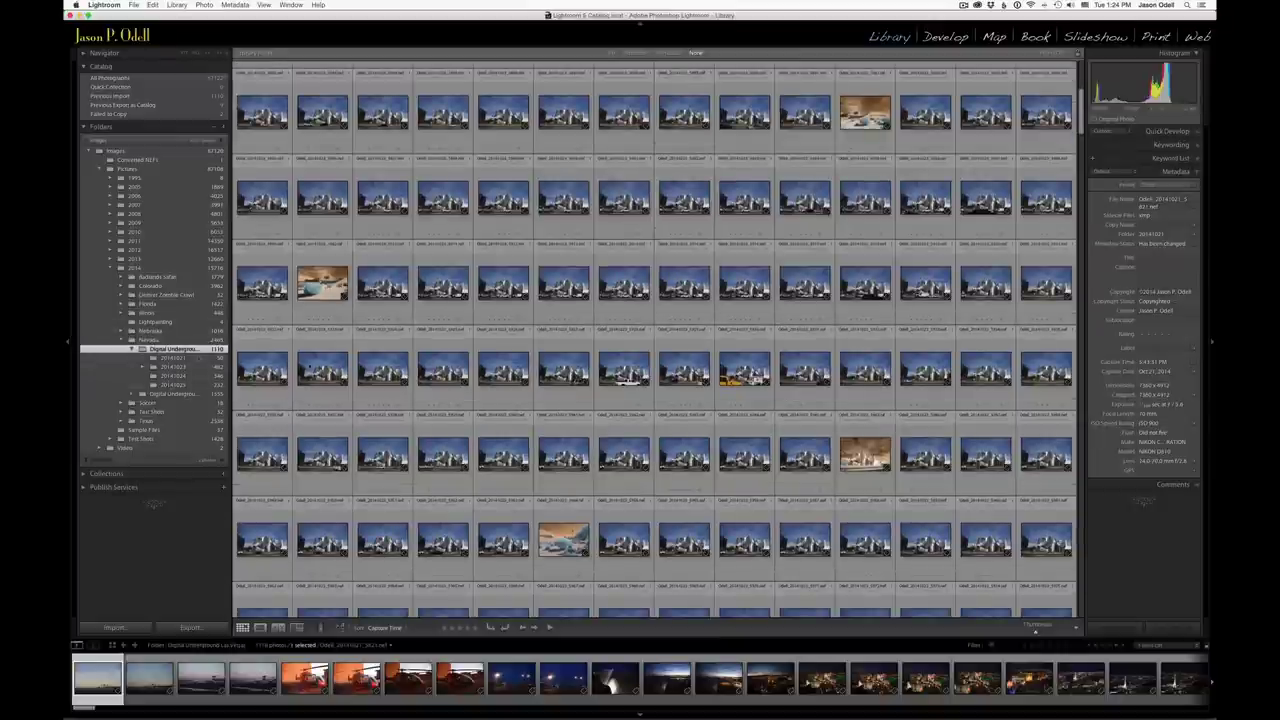
pyautogui.click(992, 646)
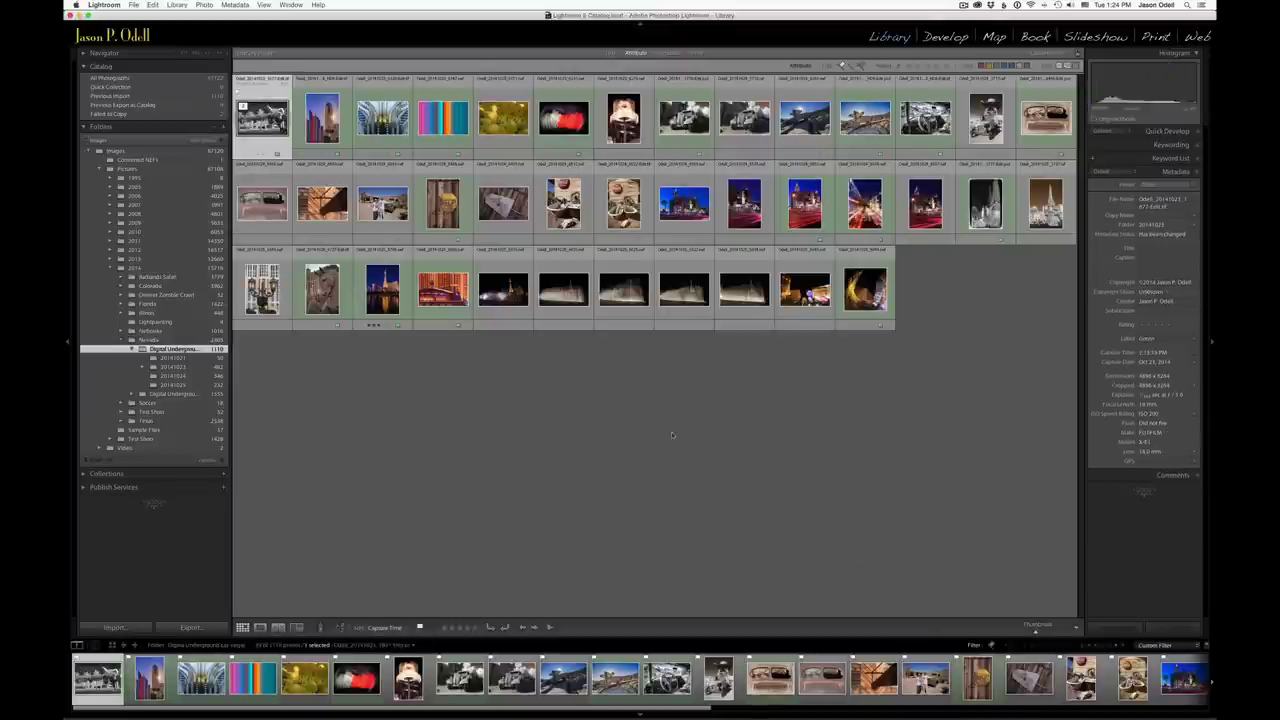